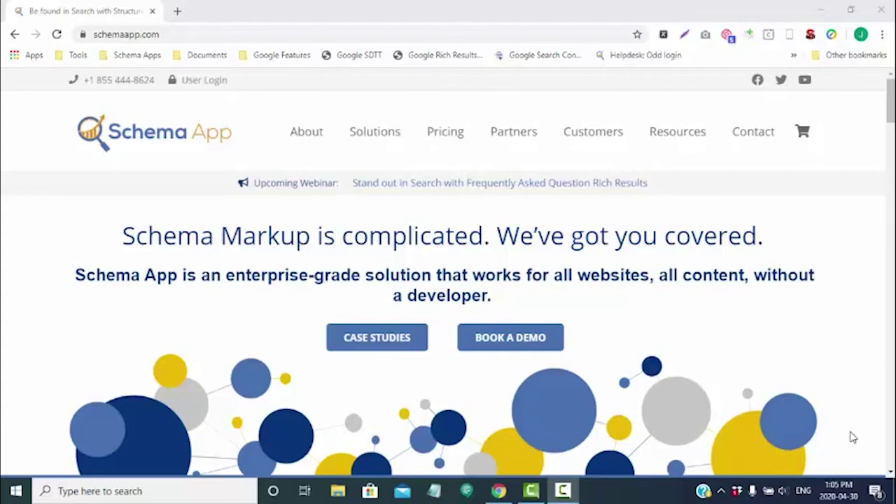
Open the Schema Paths page from the Resources > Tools menu.
mouse_move(678, 142)
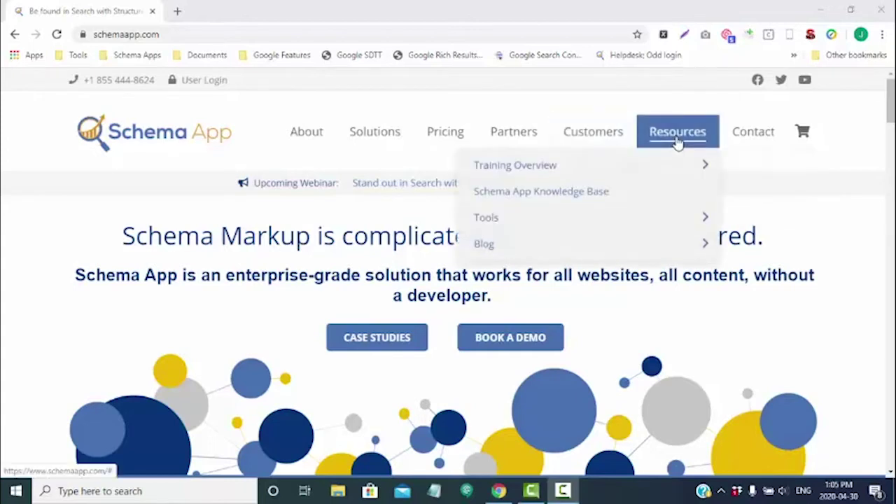
mouse_move(691, 215)
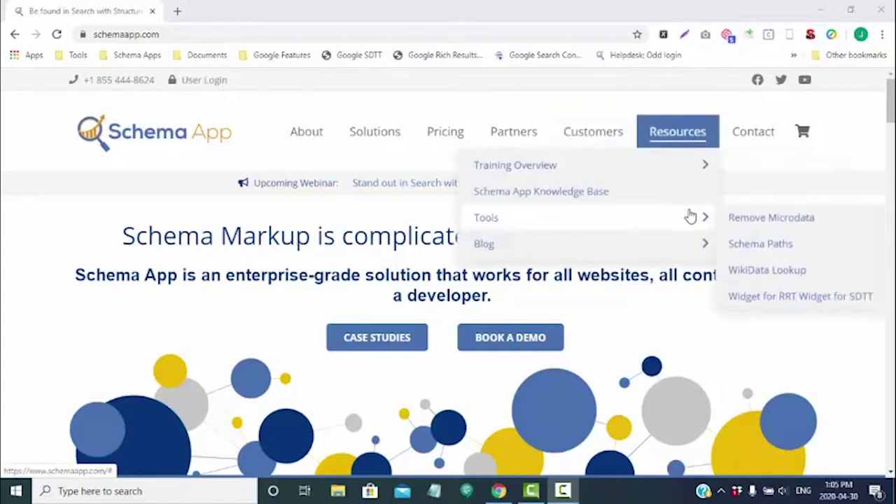
left_click(776, 251)
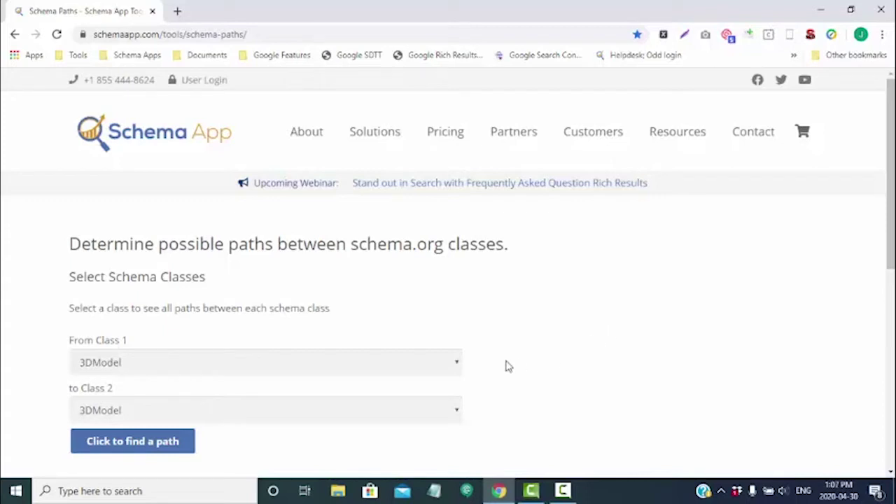
Set From Class 1 to Event and Class 2 to Video object, then find the paths.
left_click(459, 366)
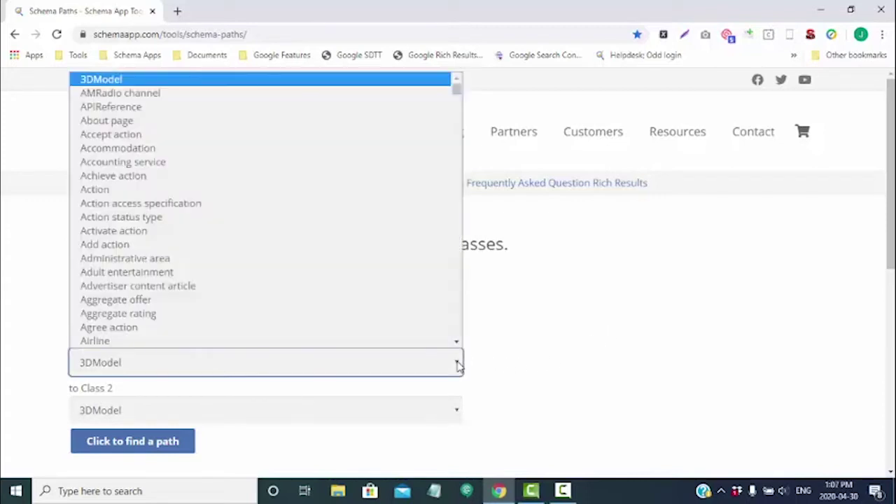
type("ev")
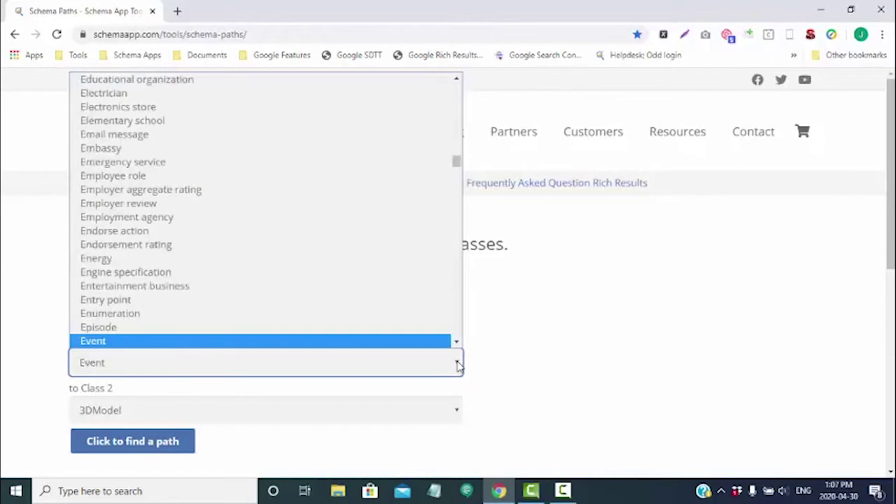
key("Return")
scroll(505, 321, "down", 1)
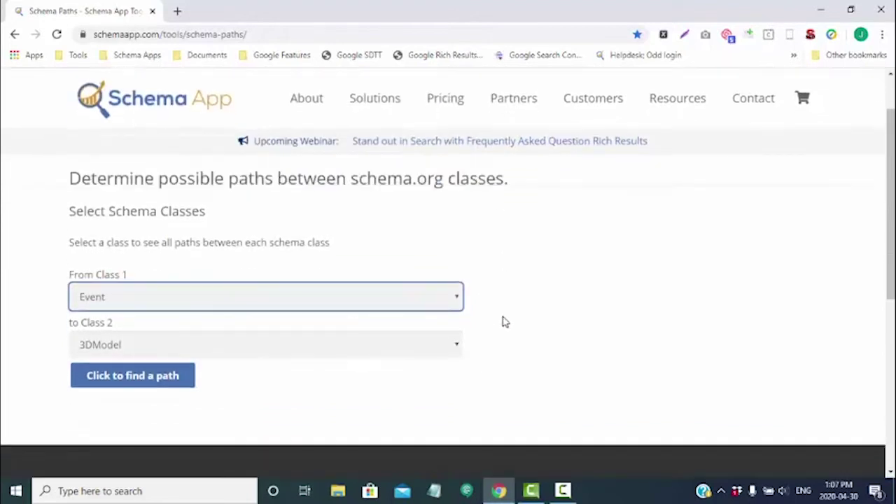
left_click(456, 350)
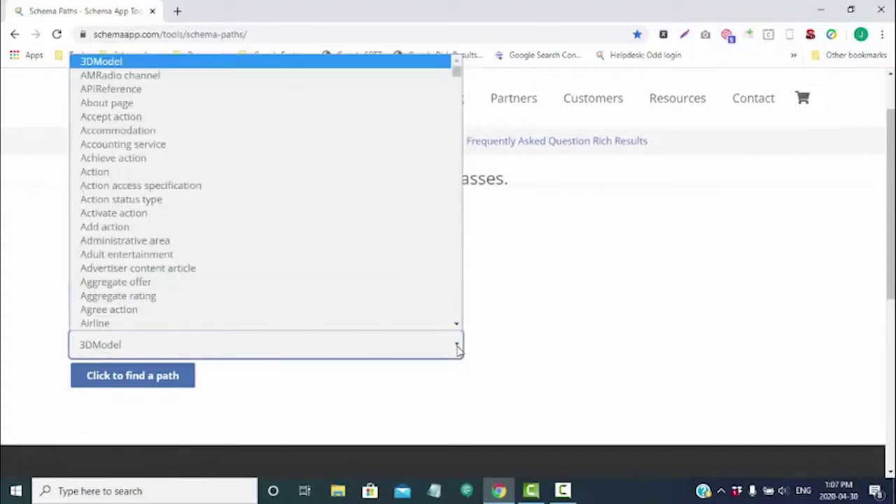
type("video object")
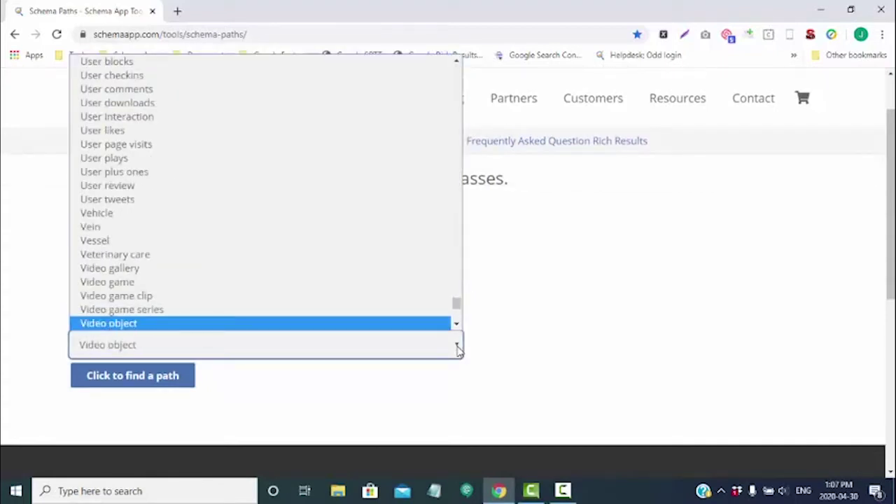
key("Return")
left_click(167, 382)
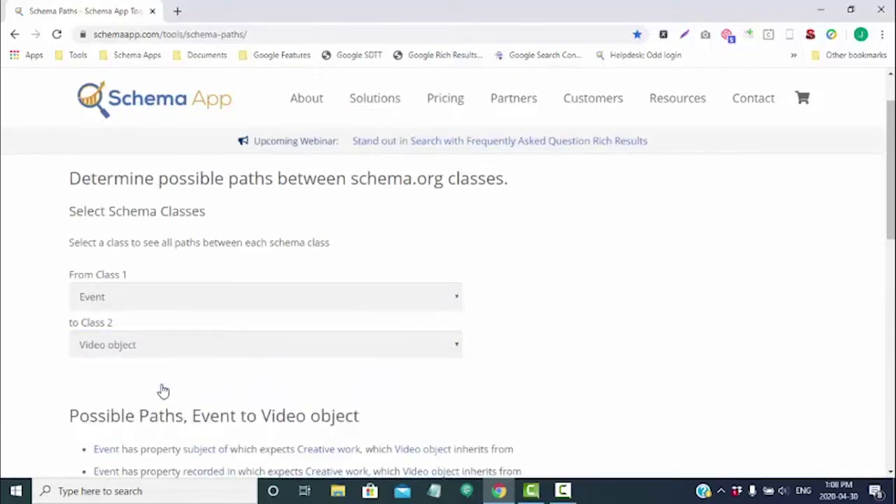
Scroll through the Possible and Reversal Paths, then bring up the 'work featured' link's menu.
scroll(708, 224, "down", 1)
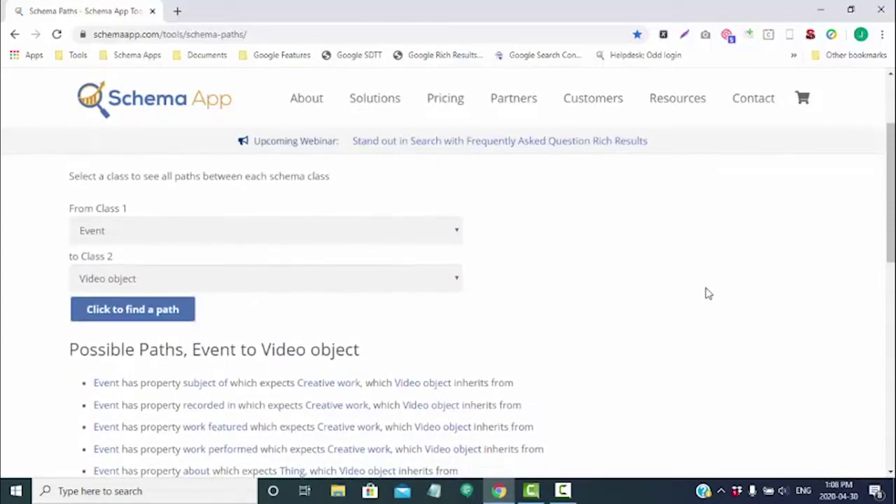
scroll(707, 294, "down", 2)
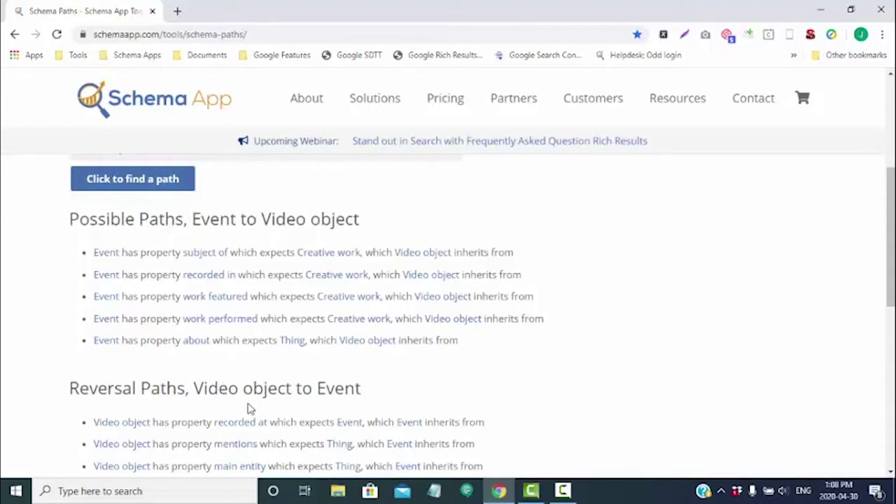
scroll(406, 364, "down", 1)
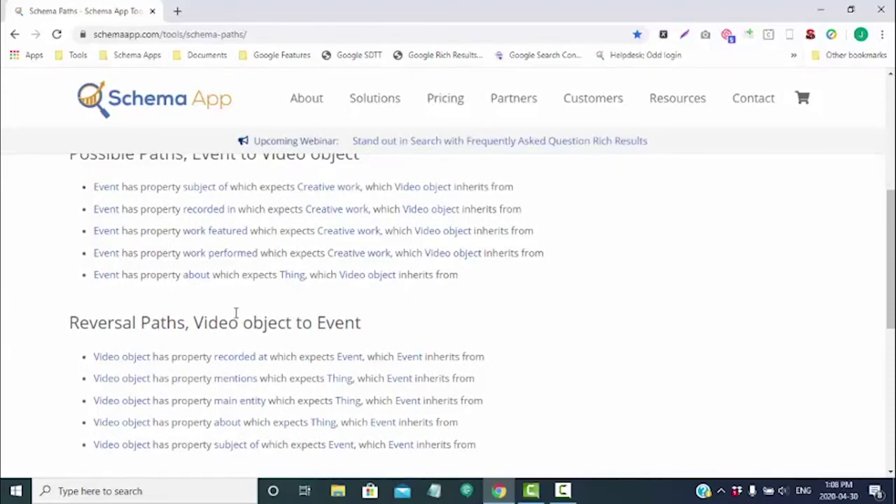
scroll(227, 223, "up", 1)
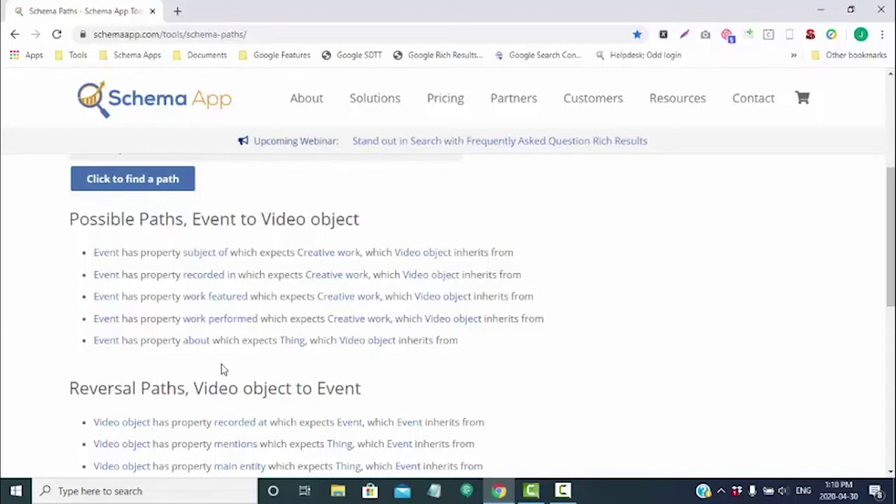
right_click(223, 304)
Open 'work featured' in a new tab and switch to its schema.org page.
left_click(240, 311)
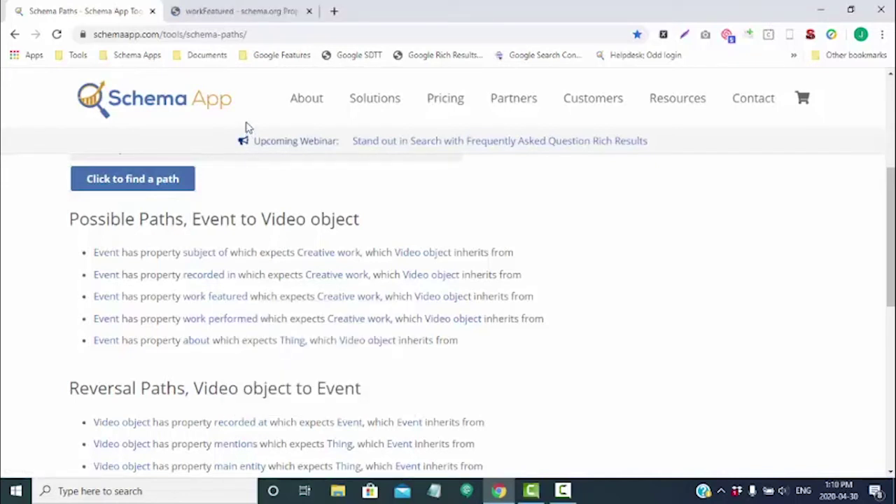
key("ctrl+Tab")
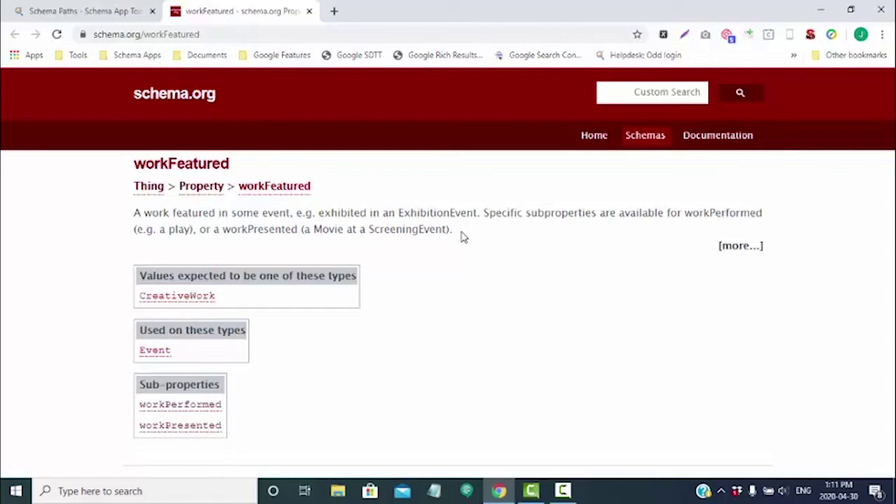
Go back to the Schema Paths tab and scroll through the Event–Video object results.
left_click(114, 10)
scroll(82, 250, "up", 1)
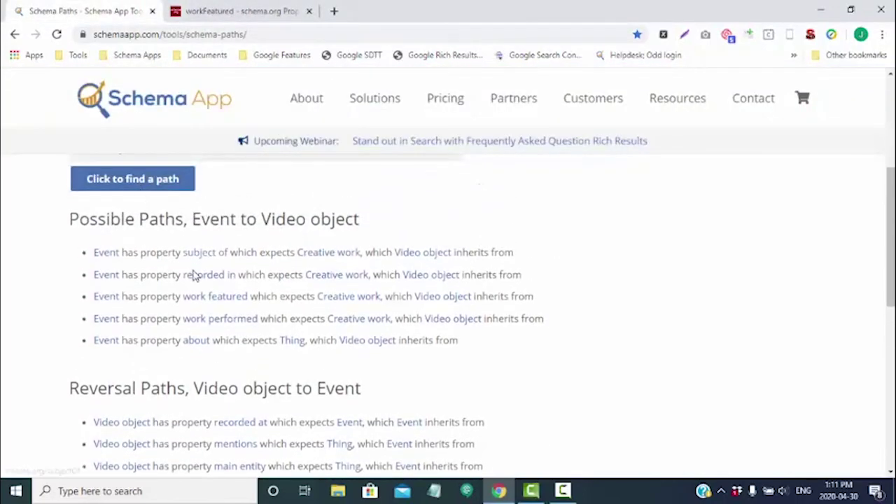
scroll(652, 333, "down", 1)
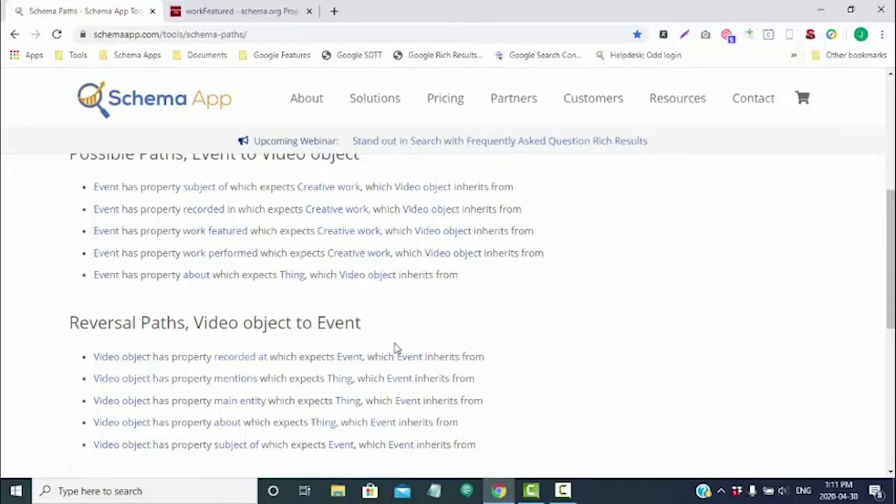
scroll(527, 308, "up", 5)
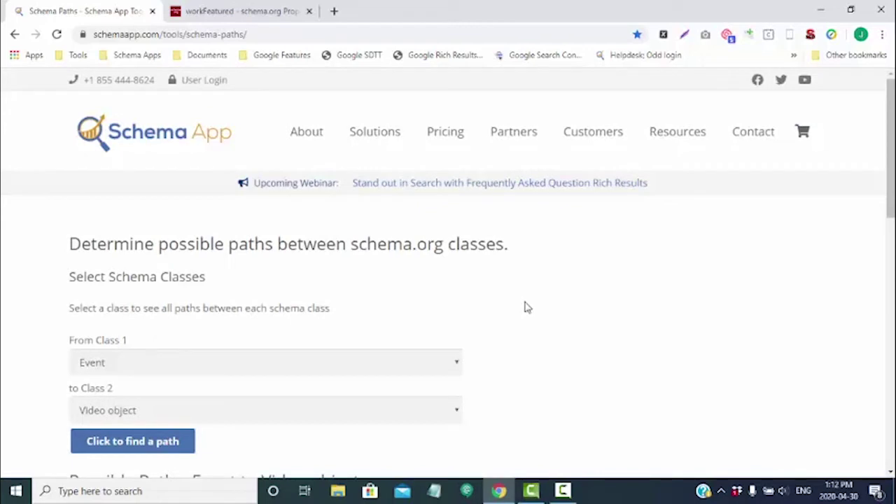
Set From Class 1 to Organization and Class 2 to Service, then find the paths.
left_click(456, 366)
type("org")
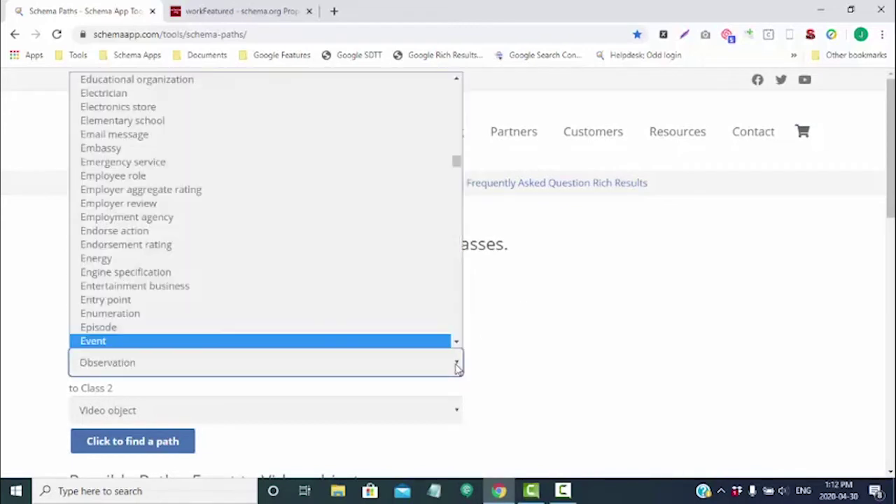
key("Return")
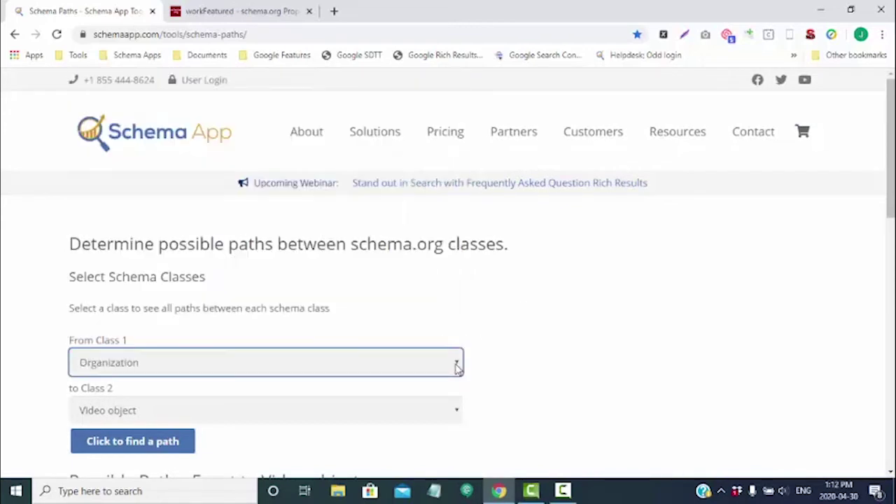
left_click(452, 410)
type("serv")
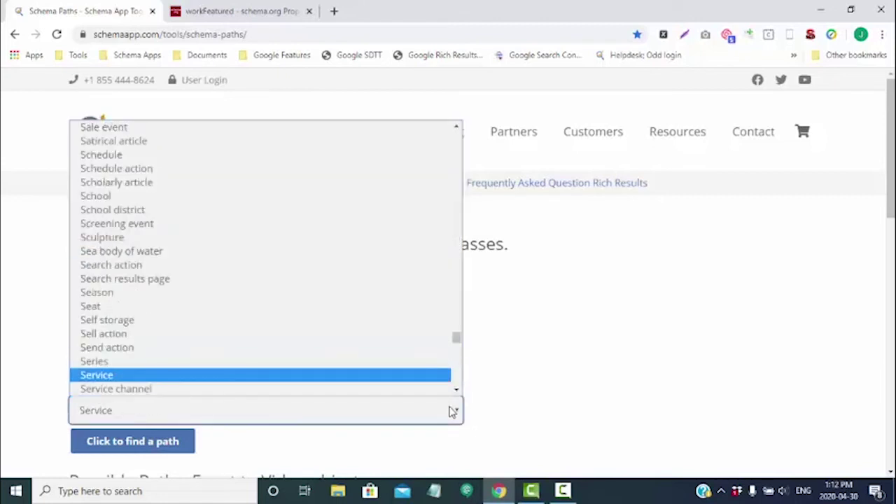
key("Return")
left_click(146, 440)
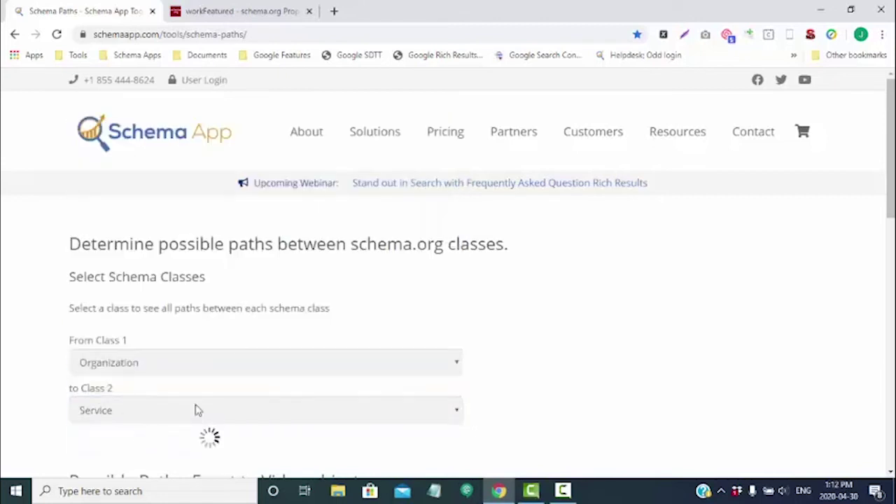
Scroll to the reversal paths: produces, provider, broker, service output and brand.
scroll(588, 330, "down", 1)
scroll(613, 326, "down", 1)
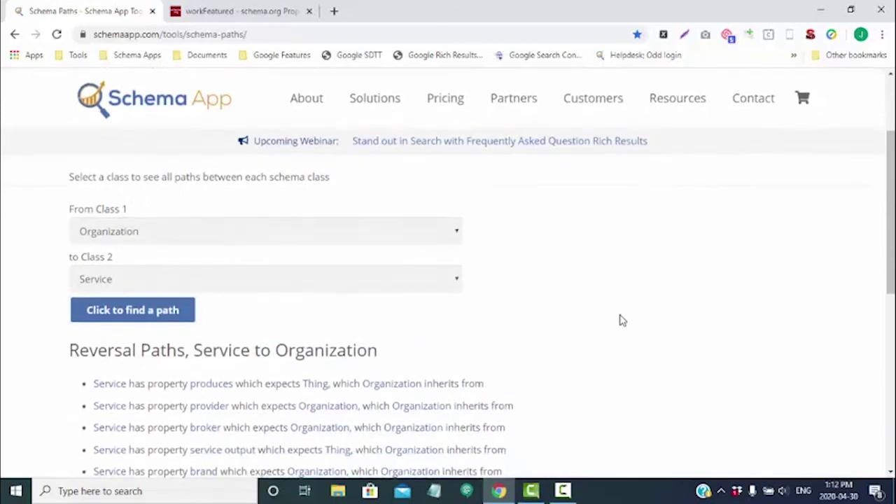
scroll(617, 312, "down", 2)
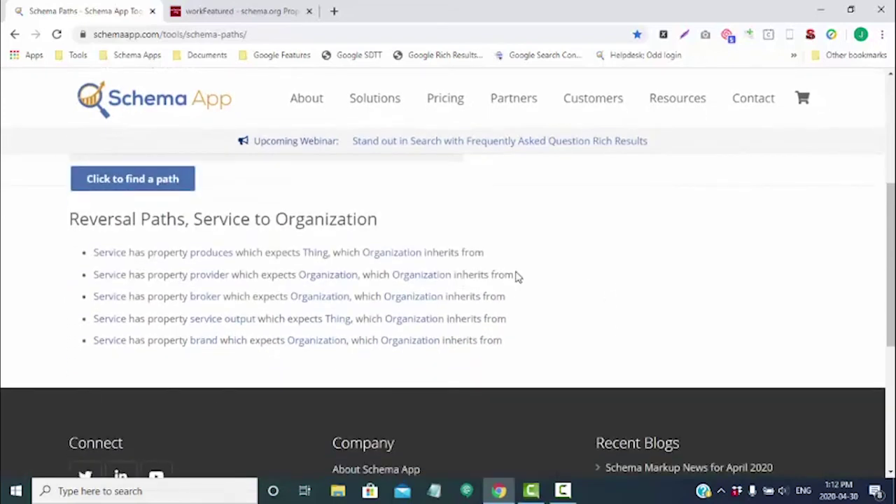
scroll(517, 277, "up", 1)
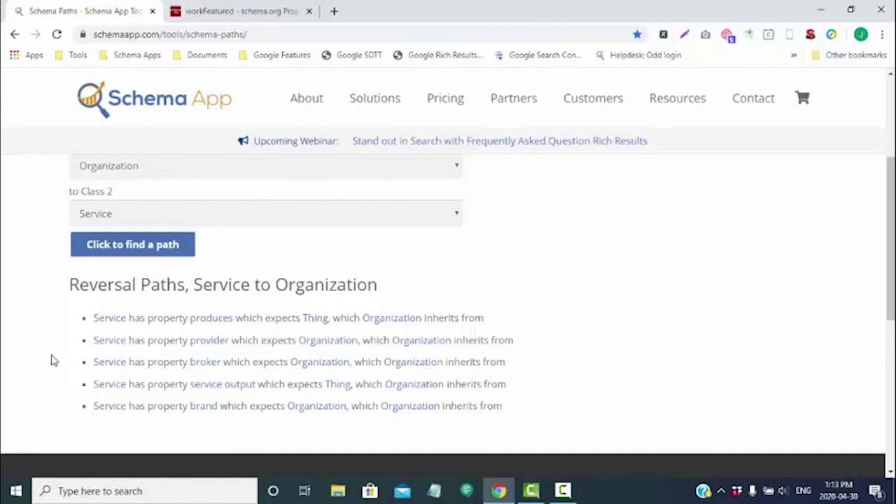
scroll(713, 291, "up", 3)
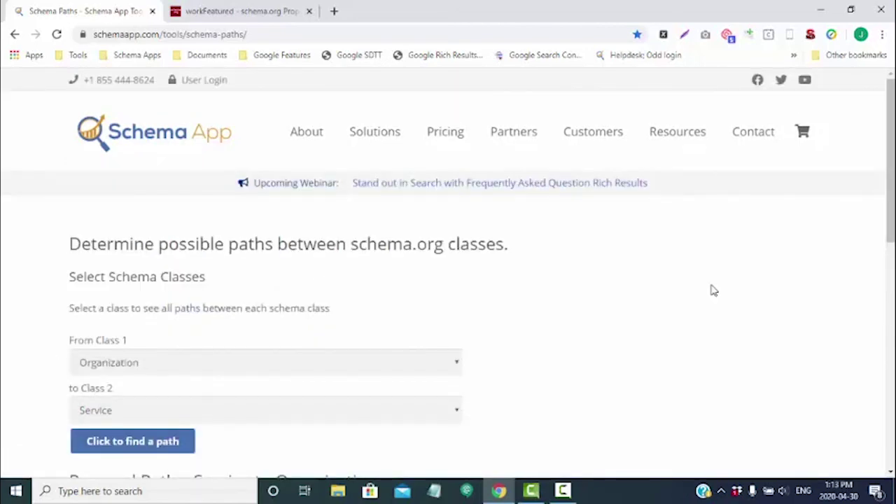